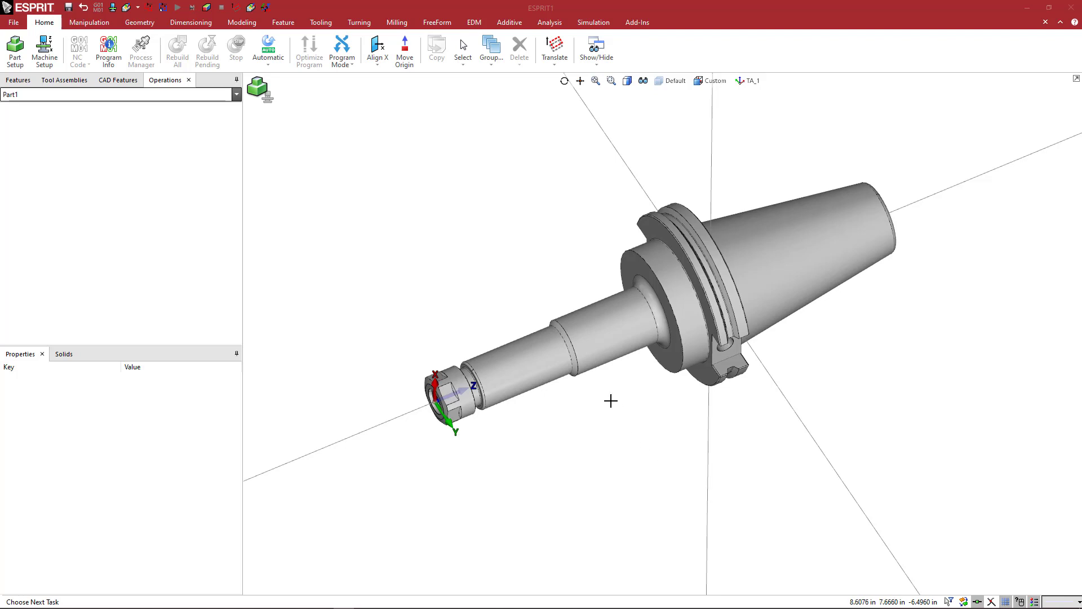
Step: Zoom in and back out on the tool holder model with the mouse wheel
{"action": "scroll", "coordinate": [548, 388], "scroll_direction": "up", "scroll_amount": 2}
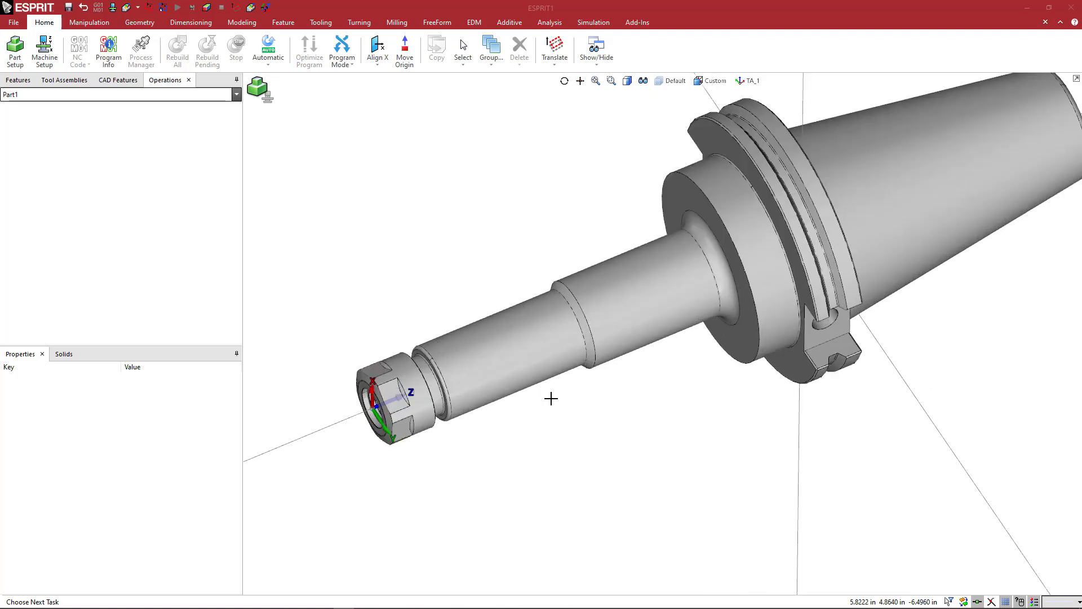
{"action": "scroll", "coordinate": [551, 398], "scroll_direction": "down", "scroll_amount": 2}
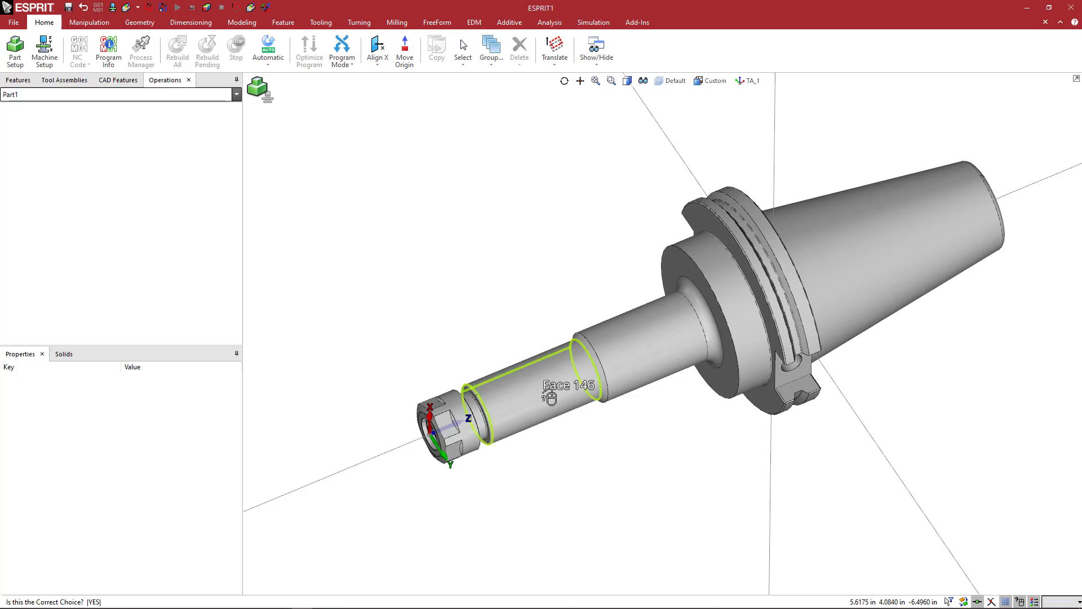
Step: Select the tool holder body, then cycle picks until the collet nut is chosen
{"action": "left_click", "coordinate": [552, 398]}
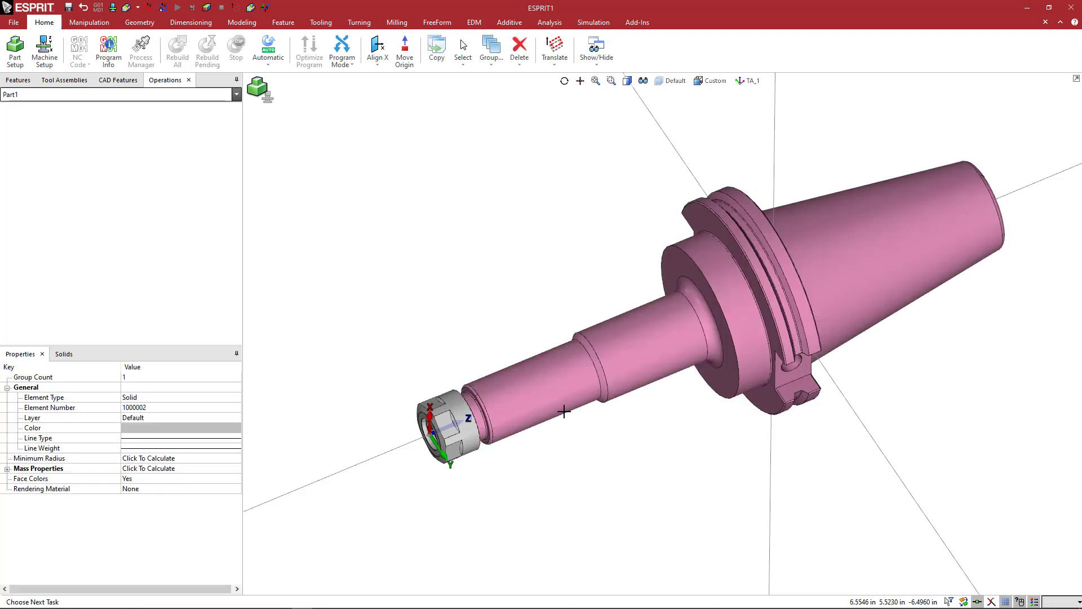
{"action": "left_click", "coordinate": [467, 415]}
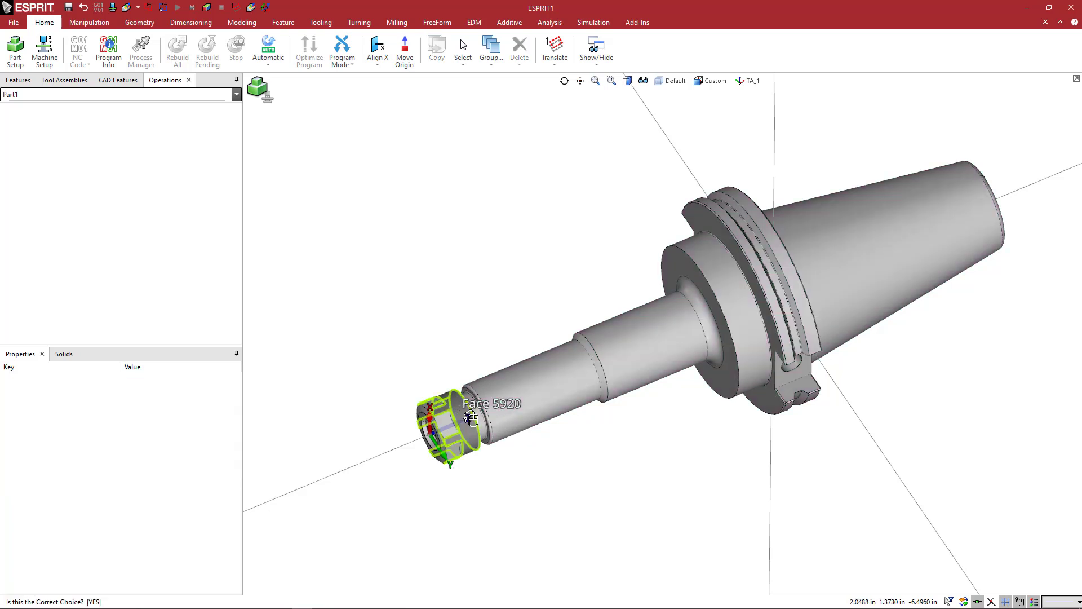
{"action": "left_click", "coordinate": [468, 417]}
{"action": "left_click", "coordinate": [469, 419]}
{"action": "left_click", "coordinate": [468, 419]}
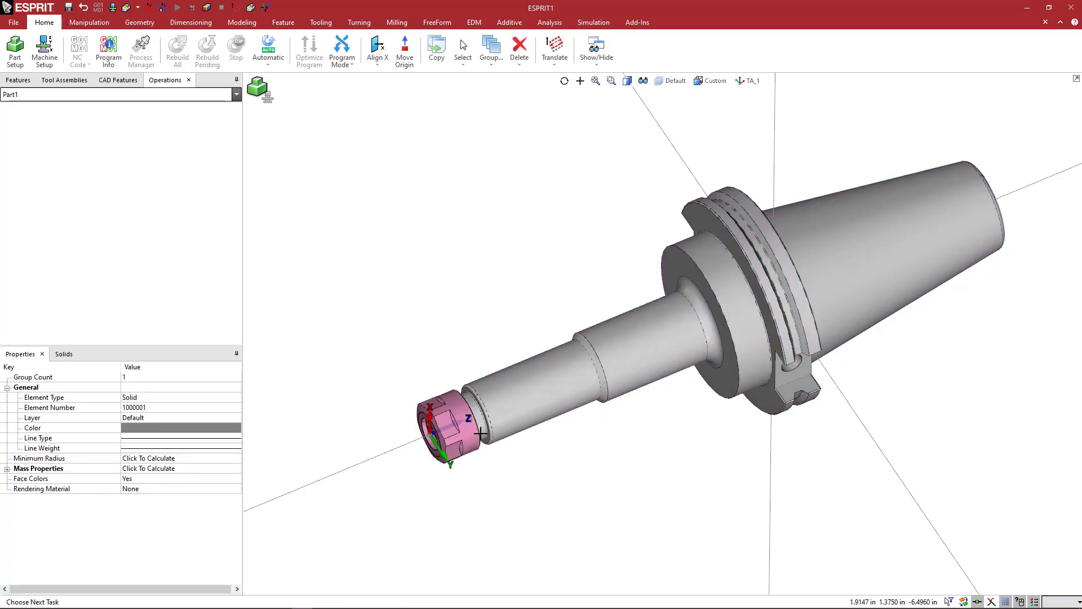
Step: Set the collet nut's colour to a darker gray and clear the selection
{"action": "left_click", "coordinate": [223, 428]}
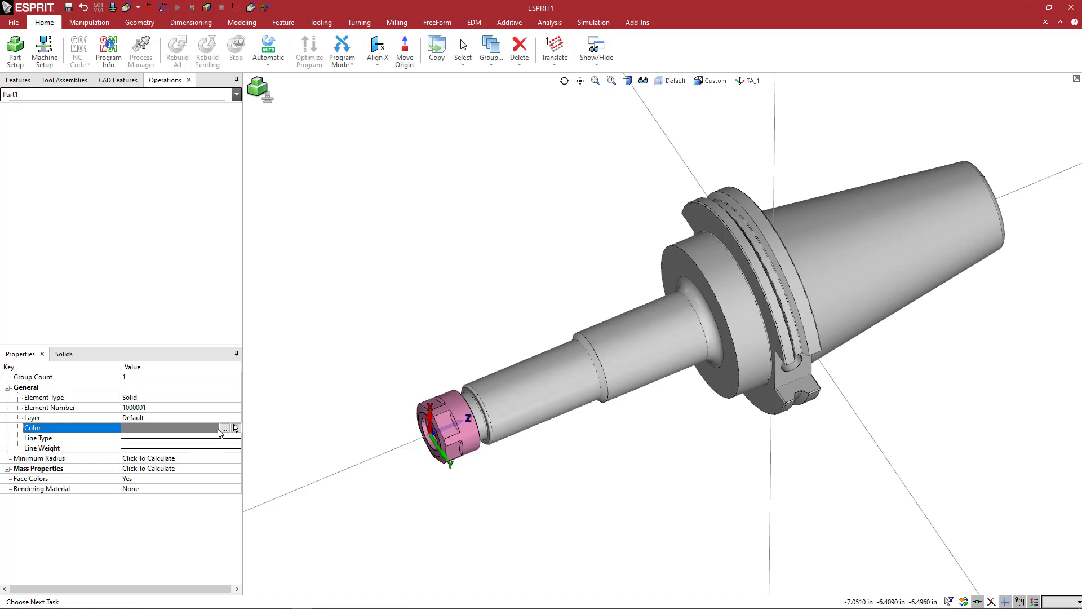
{"action": "left_click", "coordinate": [224, 428]}
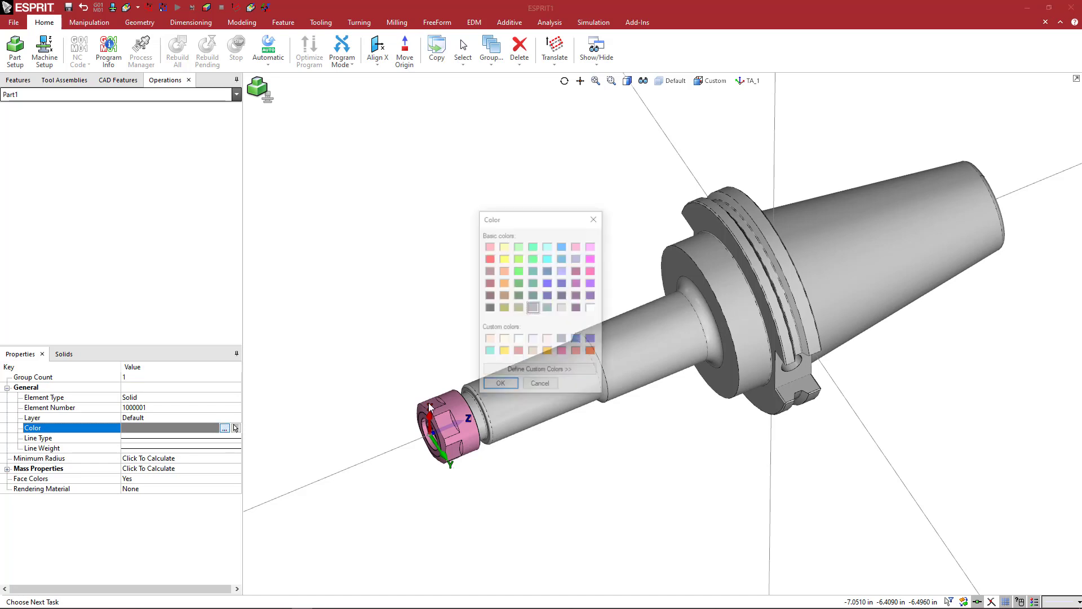
{"action": "left_click", "coordinate": [563, 307]}
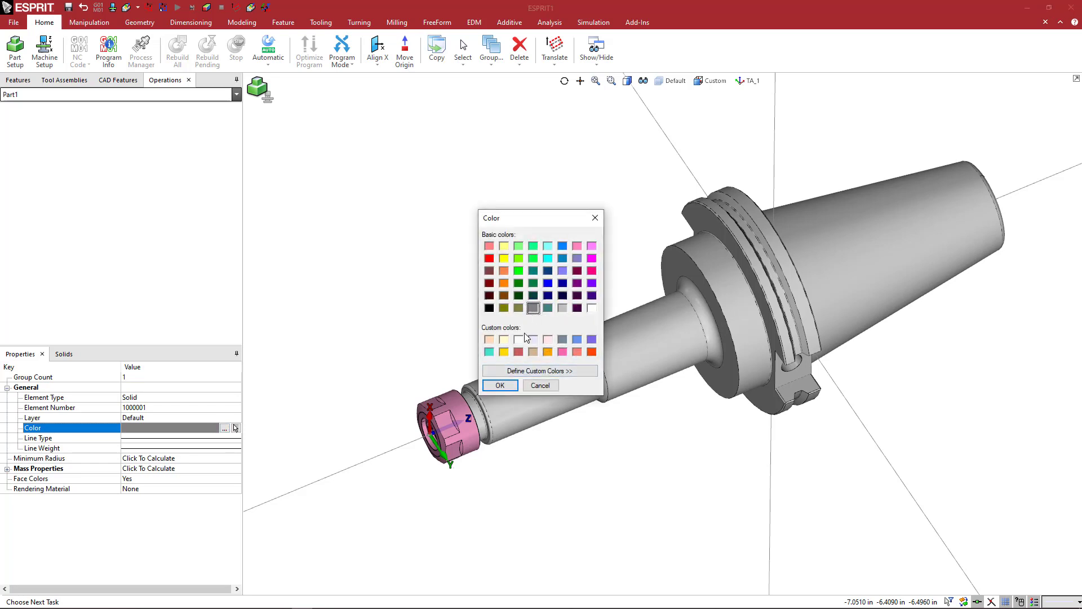
{"action": "left_click", "coordinate": [499, 385]}
{"action": "left_click", "coordinate": [540, 472]}
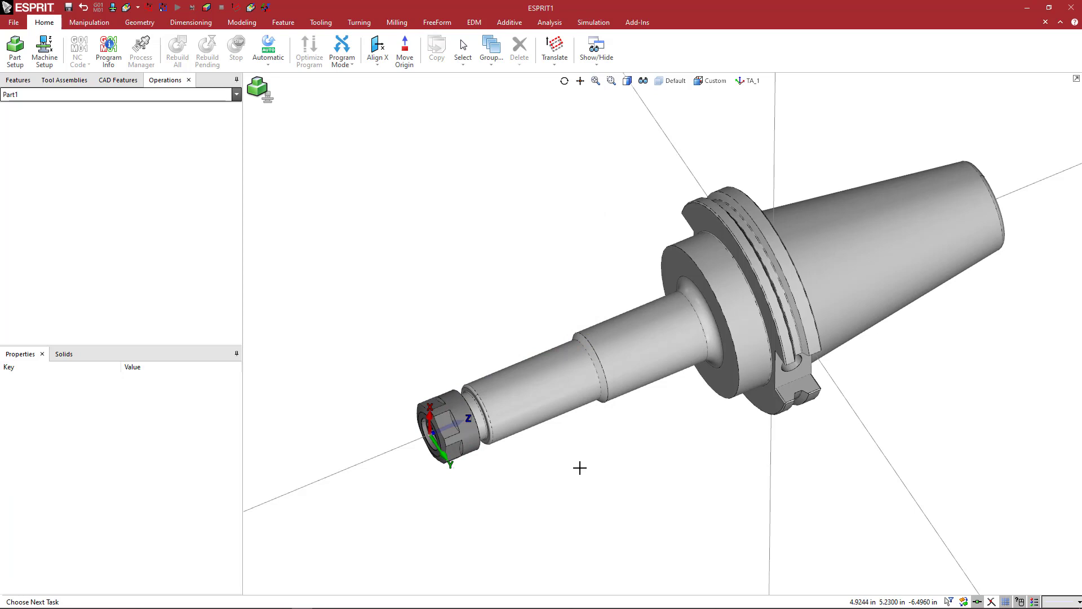
{"action": "middle_click_drag", "start_coordinate": [579, 466], "coordinate": [553, 453]}
{"action": "scroll", "coordinate": [518, 460], "scroll_direction": "up", "scroll_amount": 2}
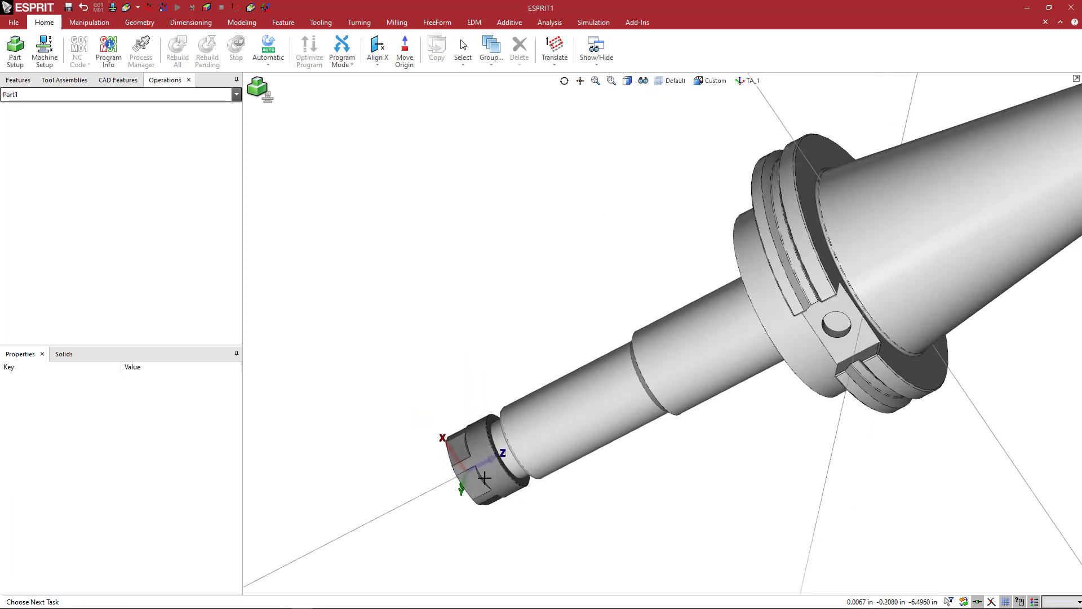
{"action": "scroll", "coordinate": [529, 471], "scroll_direction": "down", "scroll_amount": 2}
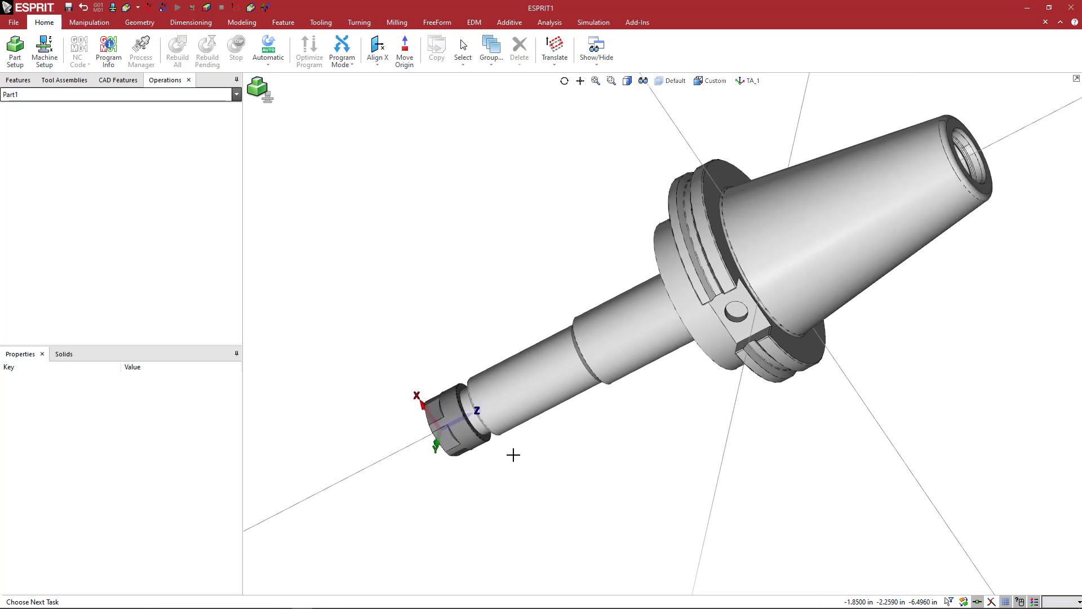
{"action": "middle_click_drag", "start_coordinate": [489, 445], "coordinate": [526, 468]}
{"action": "middle_click_drag", "start_coordinate": [451, 428], "coordinate": [482, 436]}
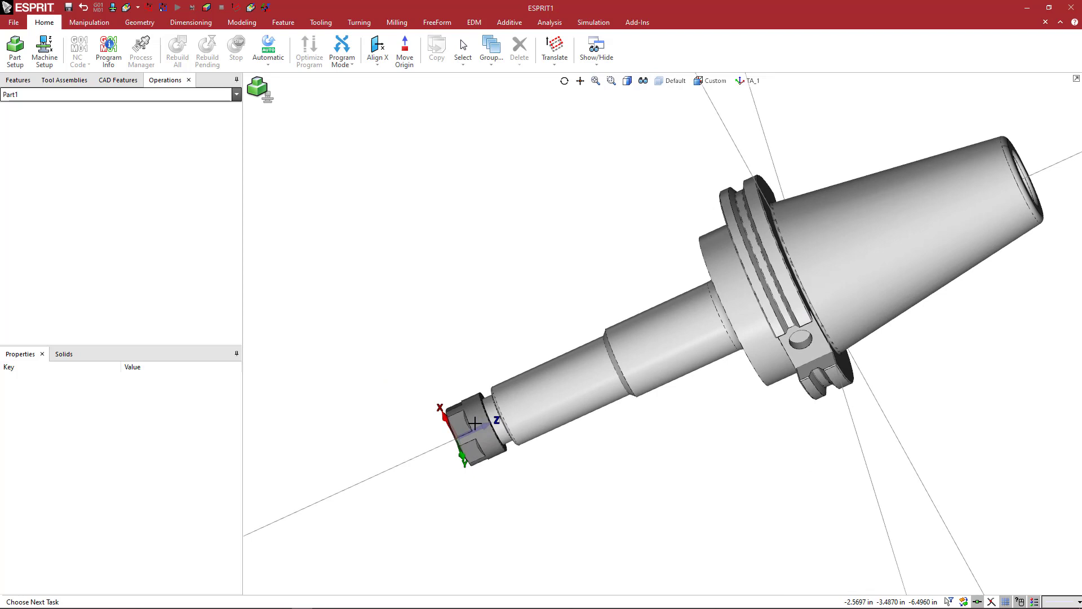
{"action": "scroll", "coordinate": [478, 438], "scroll_direction": "up", "scroll_amount": 2}
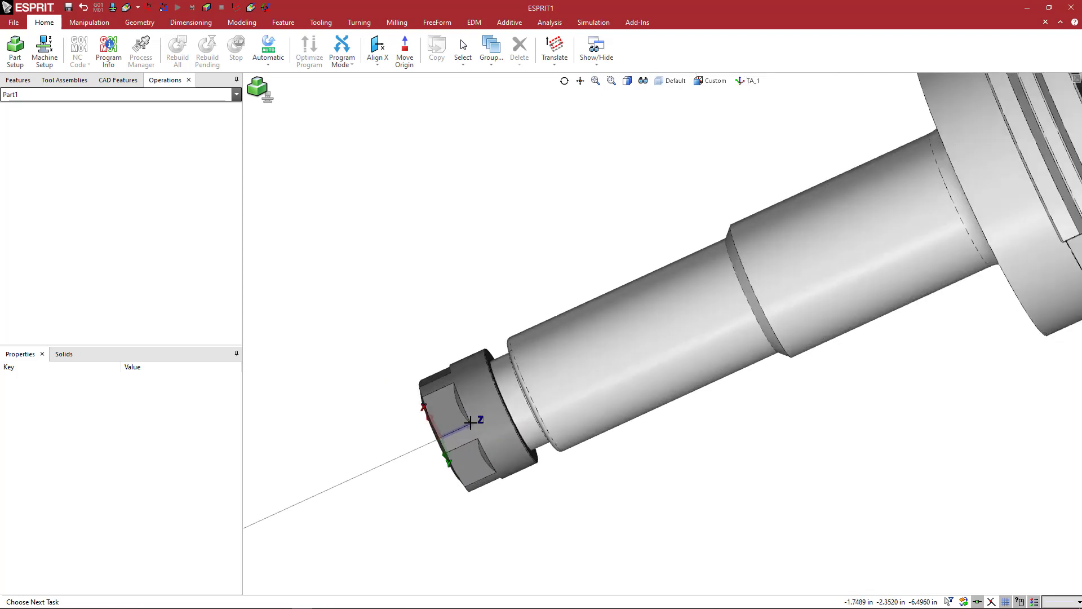
{"action": "scroll", "coordinate": [496, 440], "scroll_direction": "down", "scroll_amount": 1}
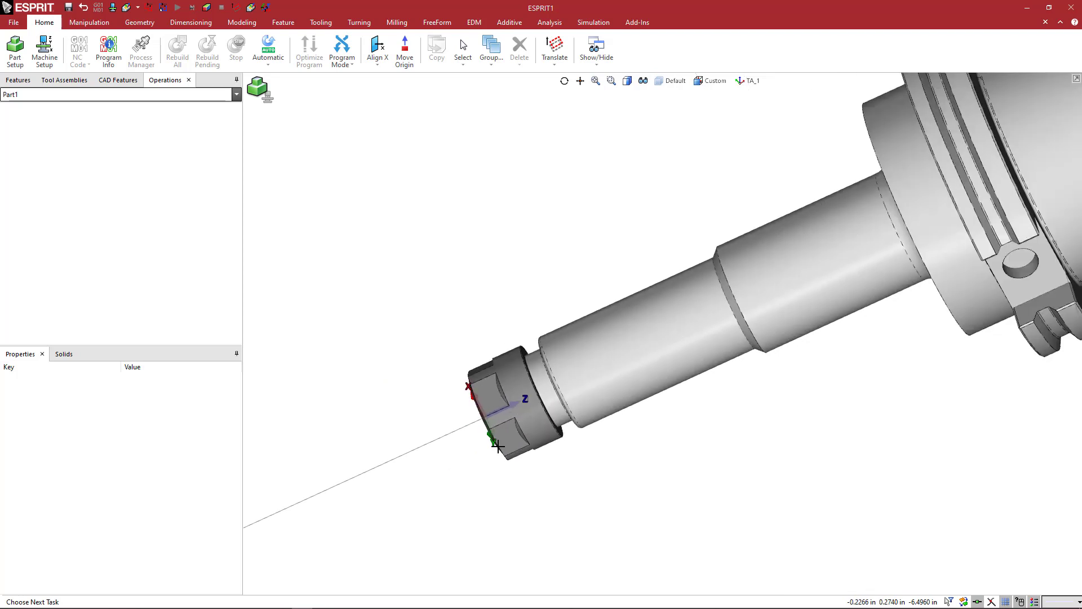
{"action": "middle_click_drag", "start_coordinate": [560, 447], "coordinate": [488, 448]}
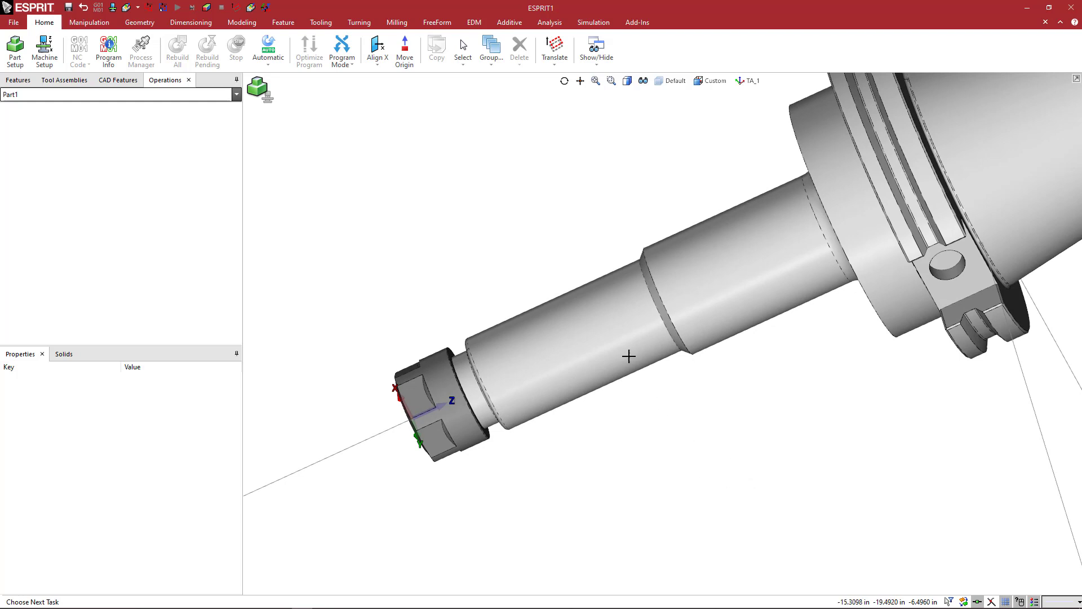
Step: Give the shank face behind the collet nut a gray colour through Move - Attribute
{"action": "left_click", "coordinate": [623, 339]}
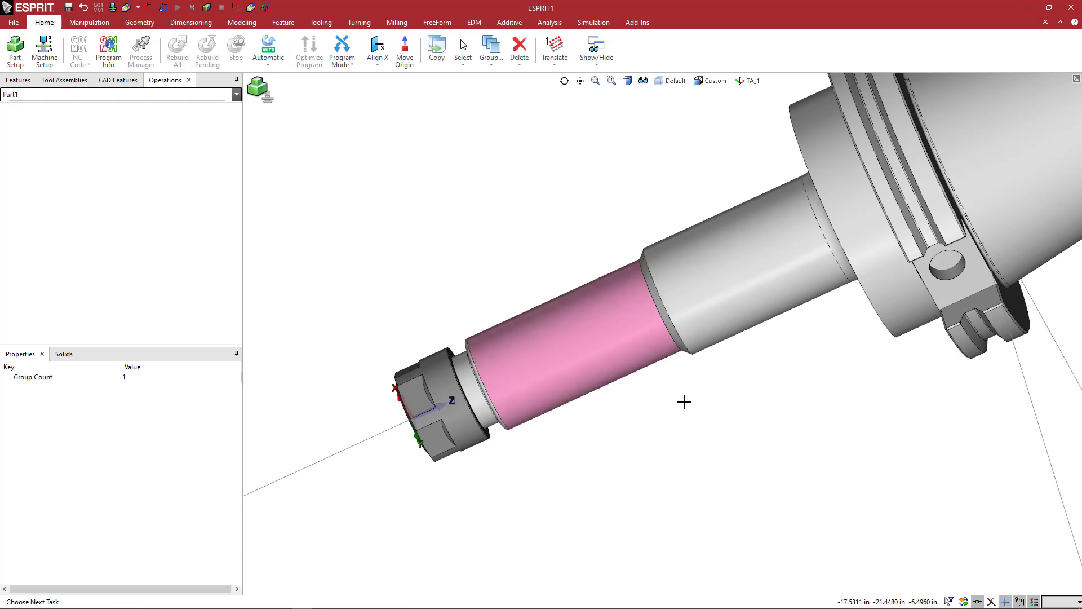
{"action": "right_click", "coordinate": [626, 433]}
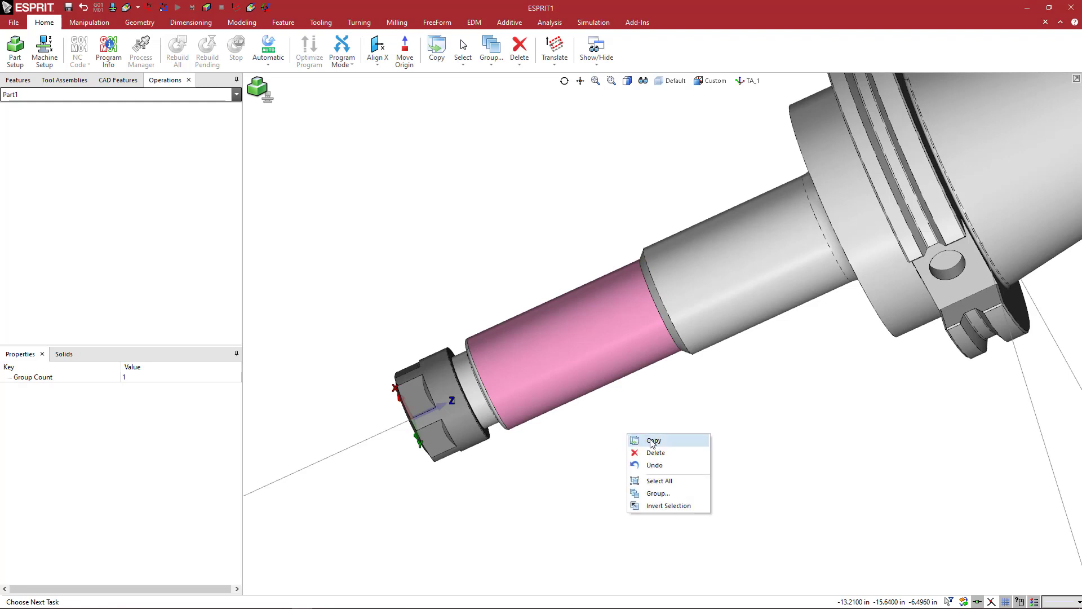
{"action": "left_click", "coordinate": [652, 442]}
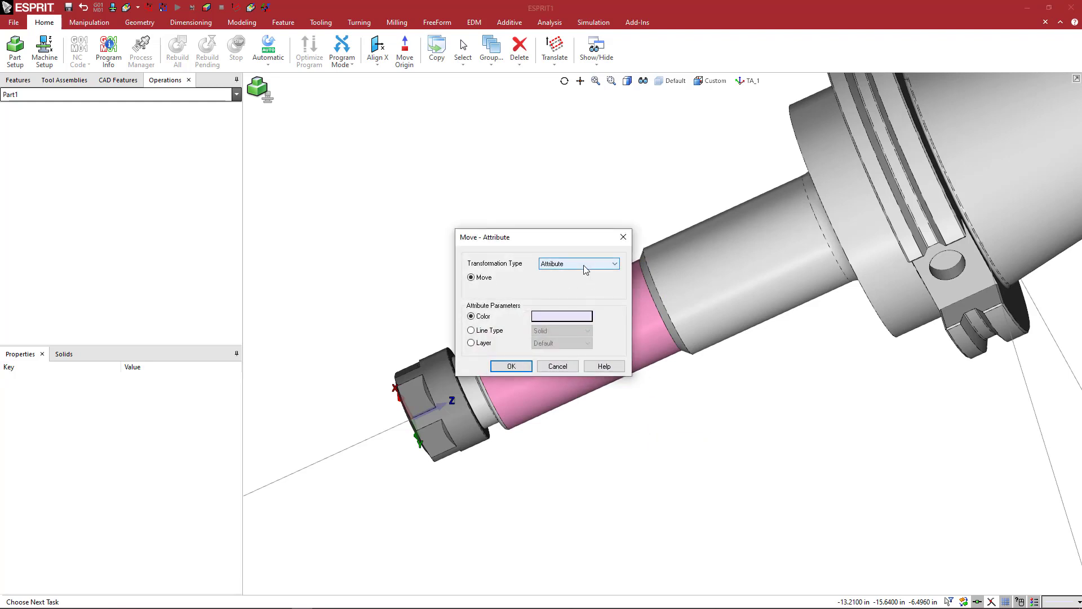
{"action": "left_click", "coordinate": [575, 315]}
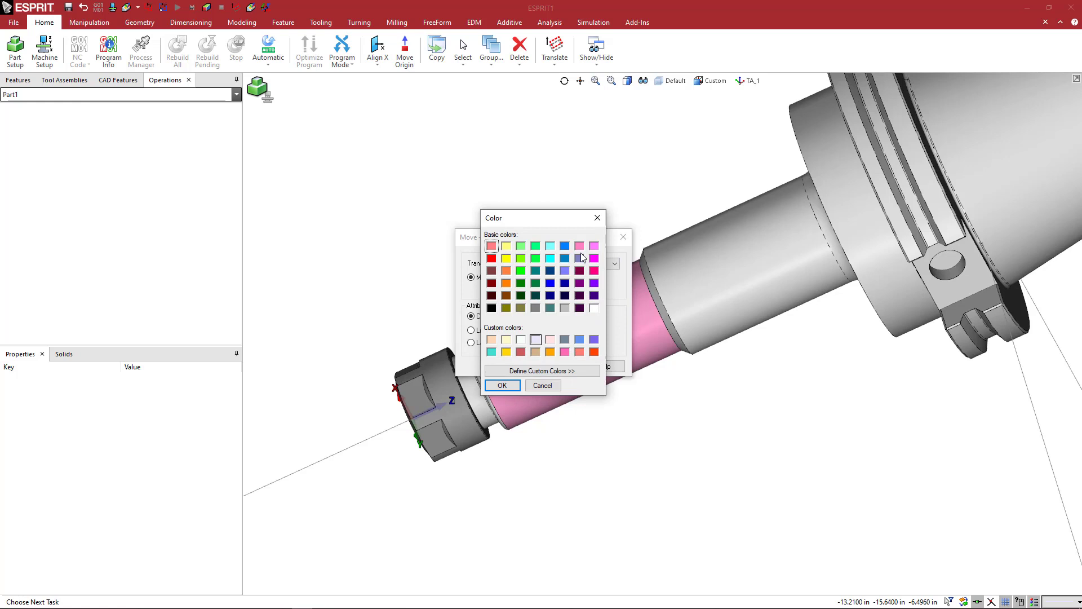
{"action": "left_click", "coordinate": [534, 308]}
{"action": "left_click", "coordinate": [502, 385]}
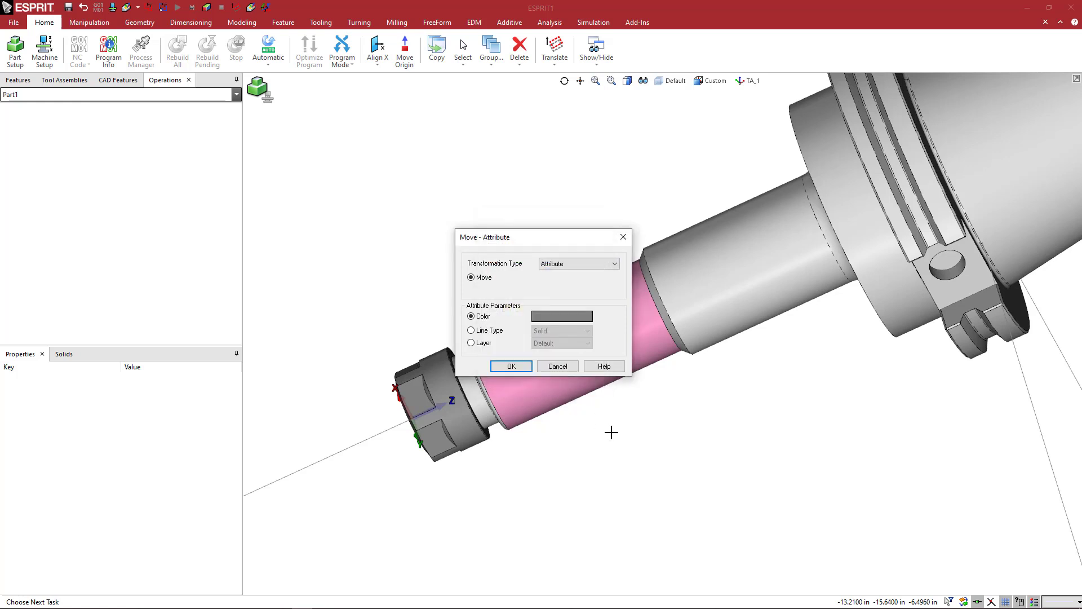
{"action": "left_click", "coordinate": [511, 365]}
{"action": "scroll", "coordinate": [626, 456], "scroll_direction": "down", "scroll_amount": 3}
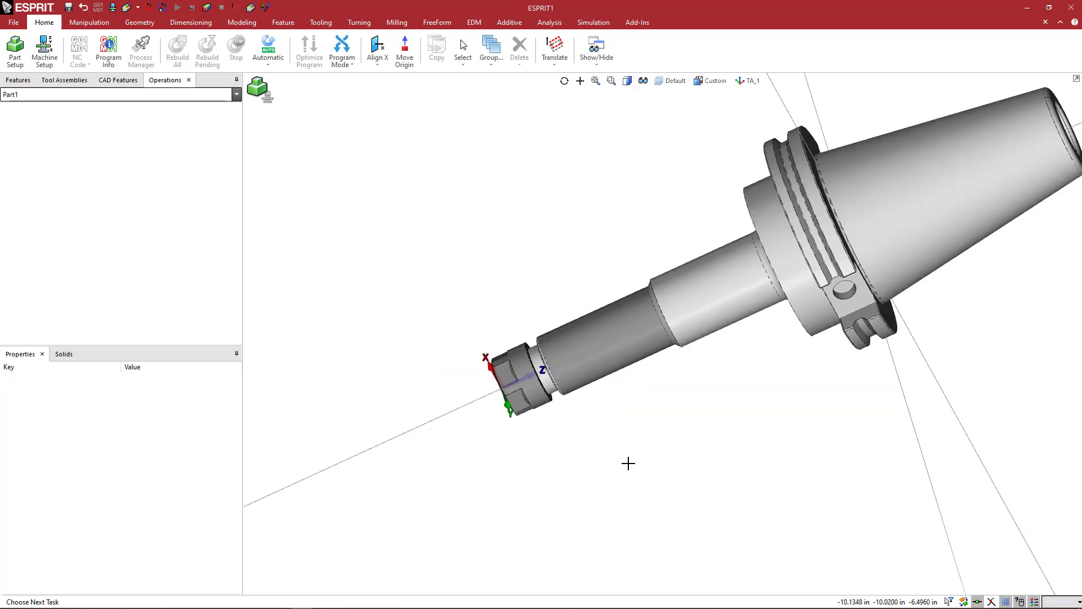
Step: Reorient the view to the whole holder and show the selection filter options
{"action": "mouse_move", "coordinate": [626, 456]}
{"action": "middle_mouse_down"}
{"action": "mouse_move", "coordinate": [668, 476]}
{"action": "mouse_move", "coordinate": [643, 468]}
{"action": "mouse_move", "coordinate": [624, 442]}
{"action": "middle_mouse_up"}
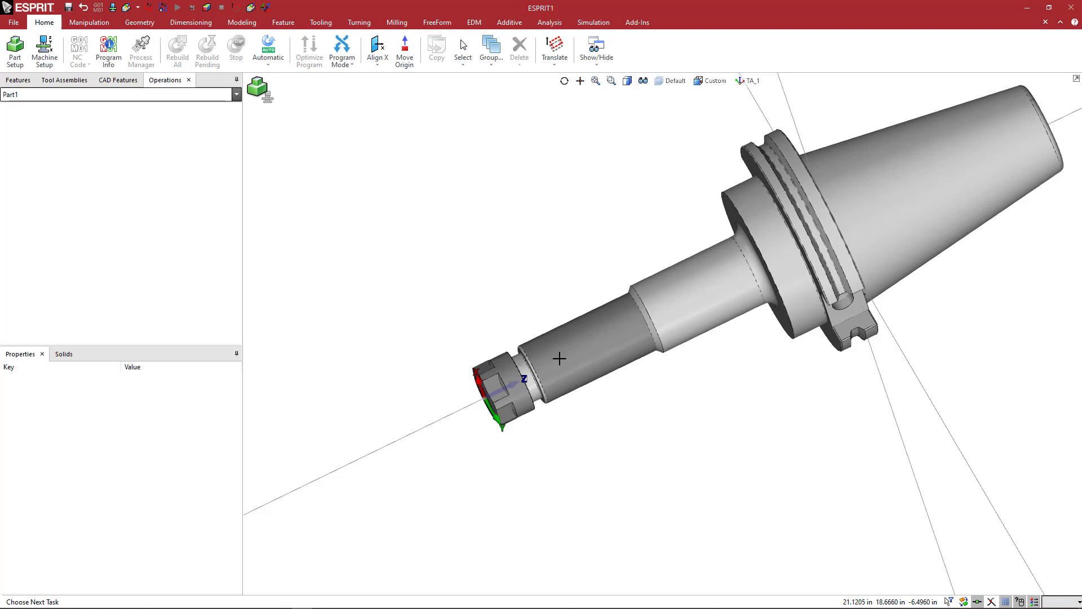
{"action": "left_click", "coordinate": [949, 602]}
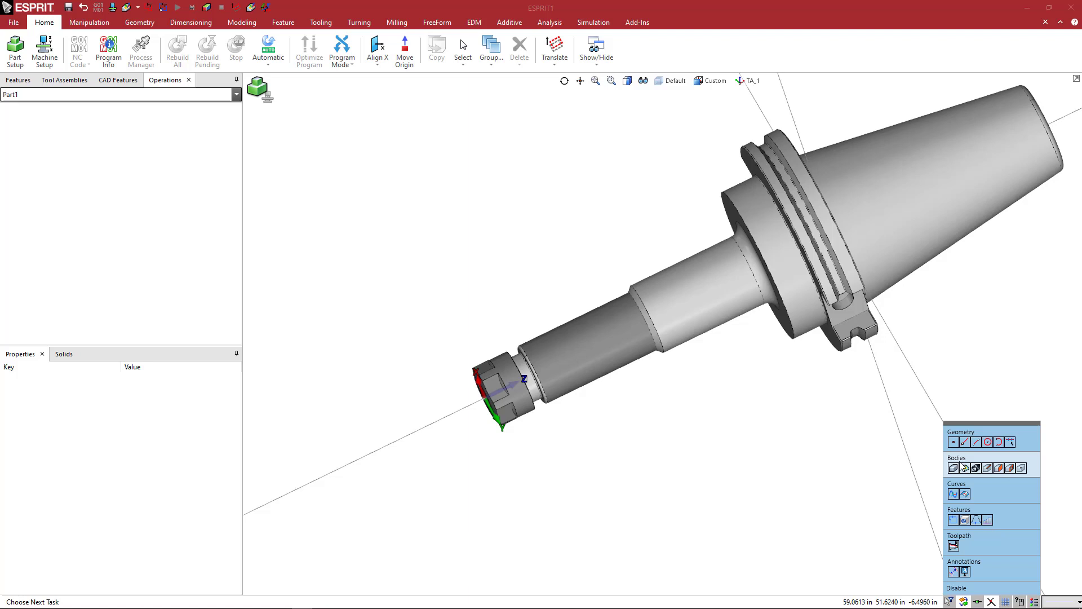
Step: Toggle Bodies picking, try window selections over the front end, then reopen the selection filter
{"action": "left_click", "coordinate": [1037, 463]}
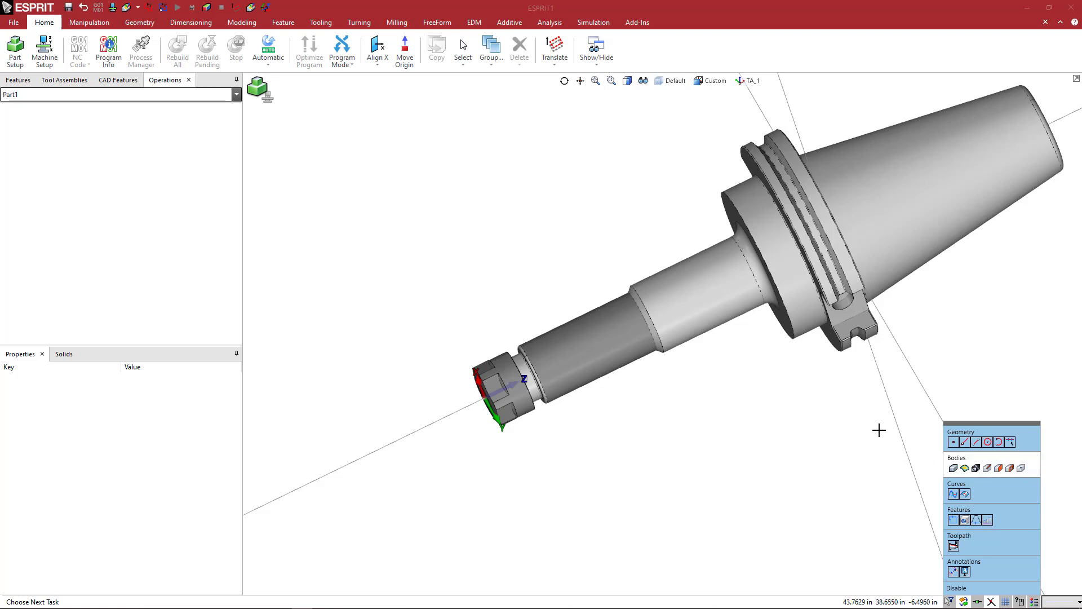
{"action": "left_click", "coordinate": [608, 343]}
{"action": "left_click", "coordinate": [635, 367]}
{"action": "left_click", "coordinate": [459, 237]}
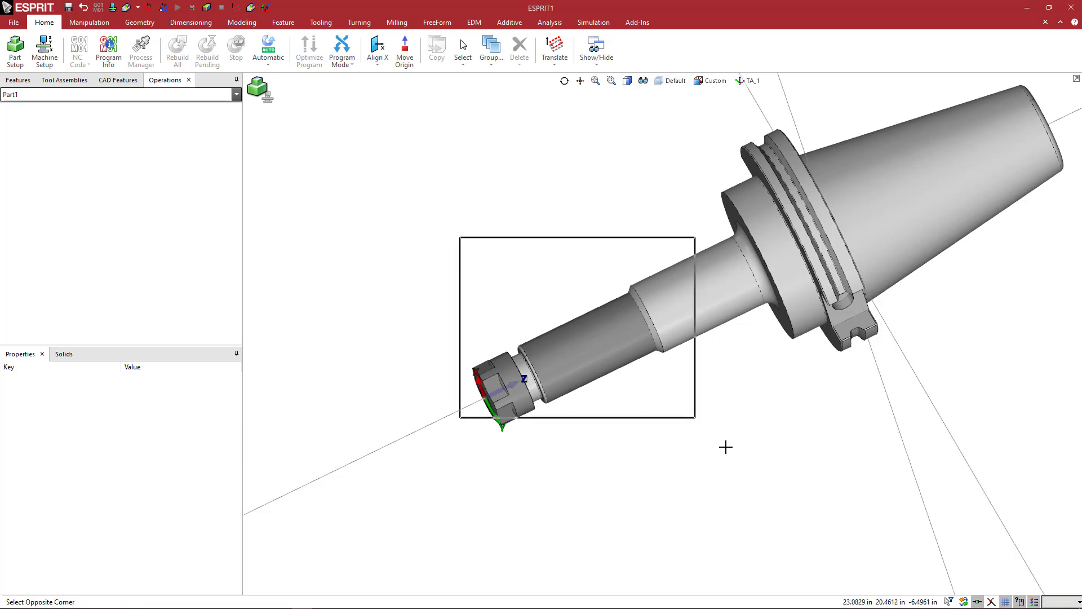
{"action": "left_click", "coordinate": [699, 420]}
{"action": "left_click", "coordinate": [355, 226]}
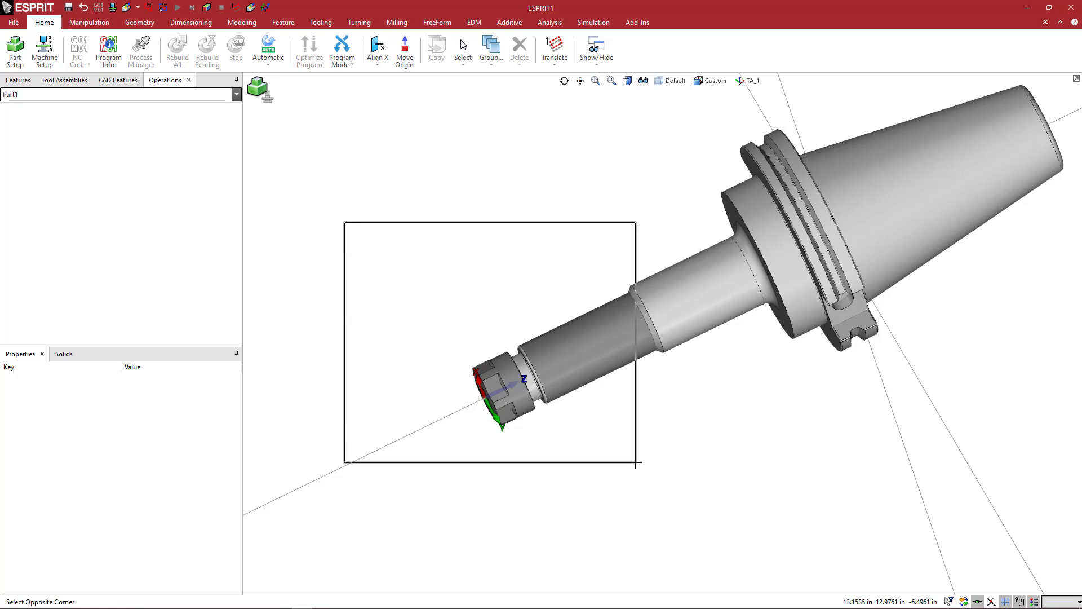
{"action": "left_click", "coordinate": [643, 470]}
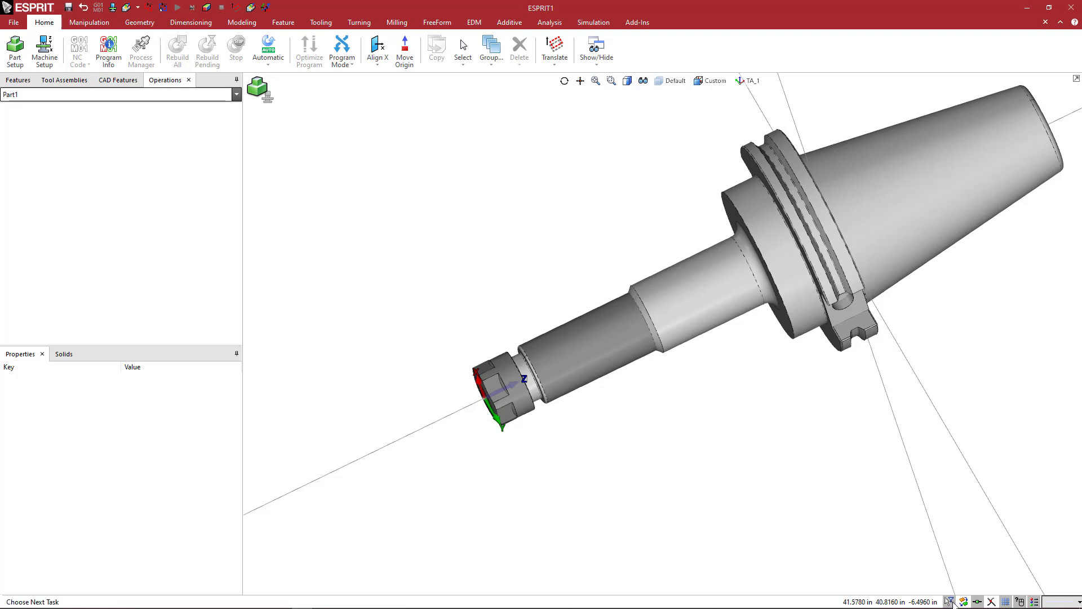
{"action": "left_click", "coordinate": [407, 221]}
{"action": "left_click", "coordinate": [654, 413]}
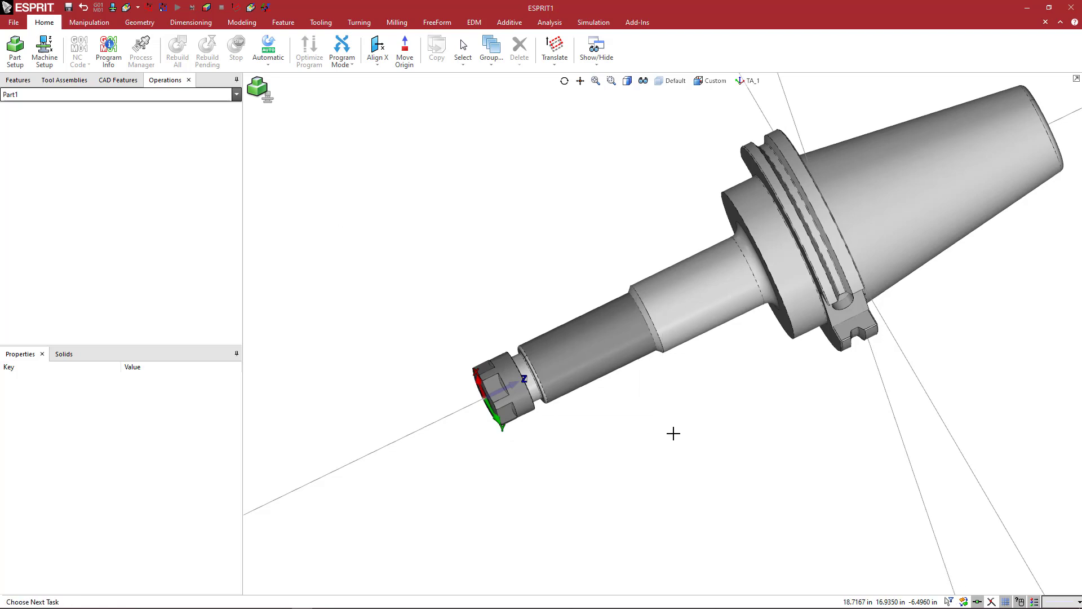
{"action": "left_click", "coordinate": [949, 601]}
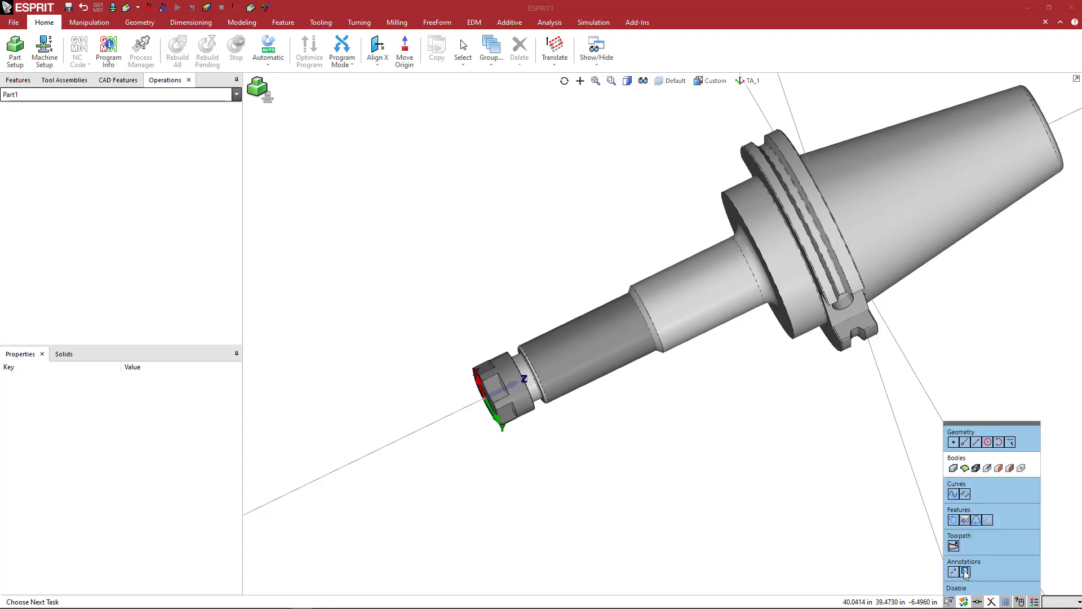
Step: Limit picking to Face under Bodies and window-select the shank's faces
{"action": "left_click", "coordinate": [998, 468]}
{"action": "left_click_drag", "start_coordinate": [430, 249], "coordinate": [670, 450]}
{"action": "left_click_drag", "start_coordinate": [430, 248], "coordinate": [652, 459]}
{"action": "left_click_drag", "start_coordinate": [427, 320], "coordinate": [539, 446]}
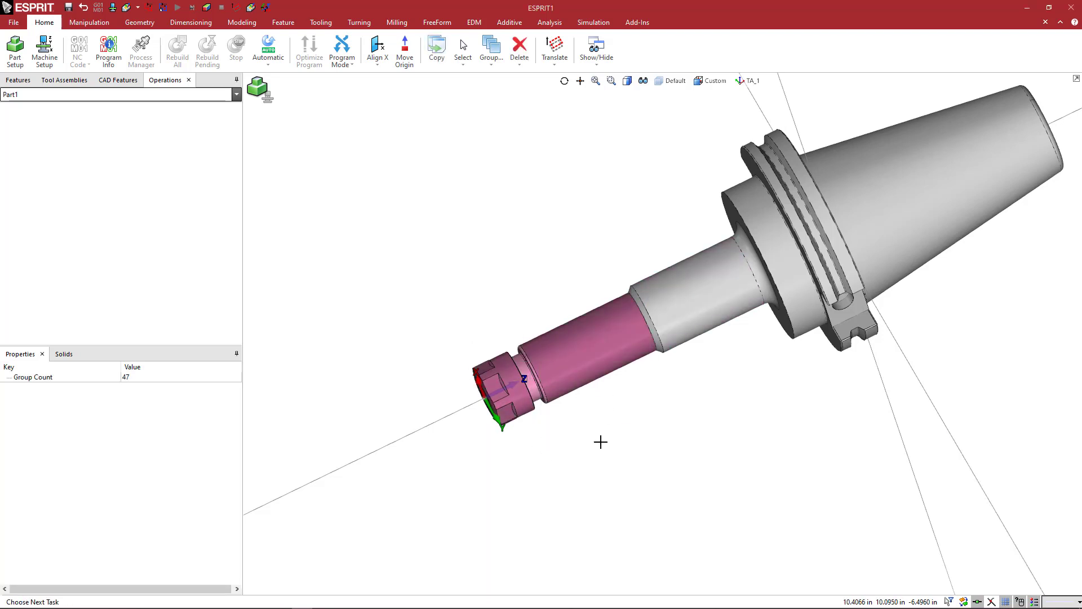
{"action": "scroll", "coordinate": [598, 363], "scroll_direction": "up", "scroll_amount": 2}
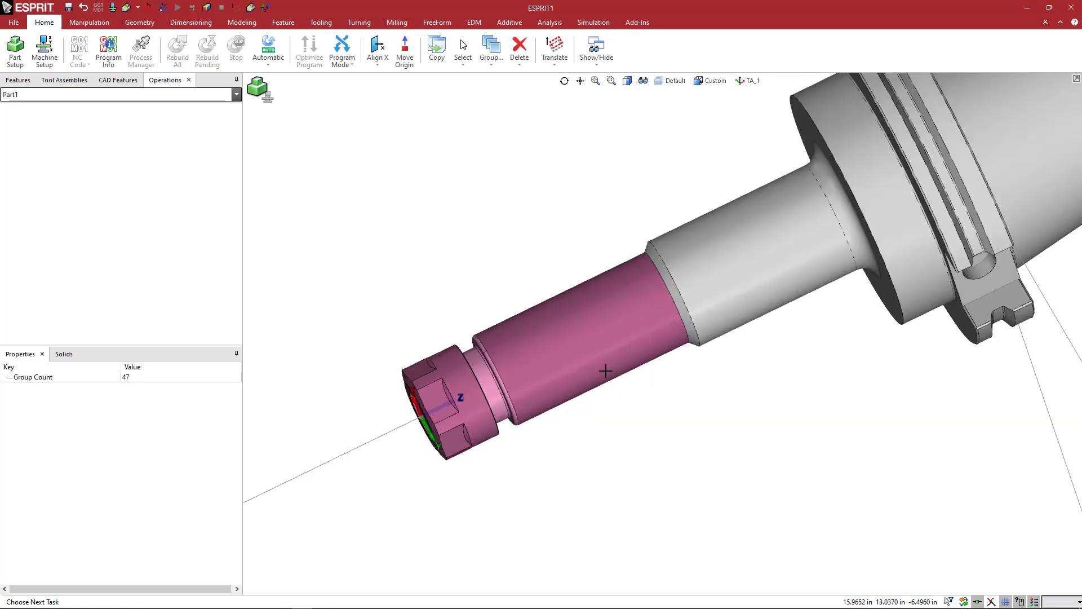
{"action": "left_click_drag", "start_coordinate": [472, 241], "coordinate": [679, 466]}
Step: Redraw selection windows over the shank and shaft to capture all its faces
{"action": "left_click_drag", "start_coordinate": [393, 235], "coordinate": [676, 465]}
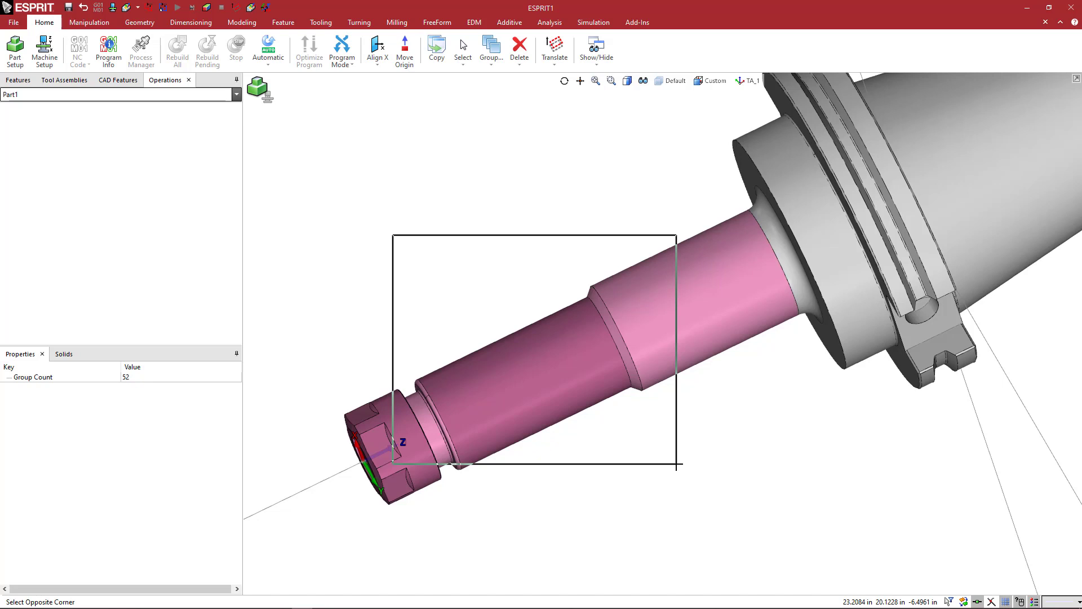
{"action": "left_click_drag", "start_coordinate": [676, 464], "coordinate": [677, 464]}
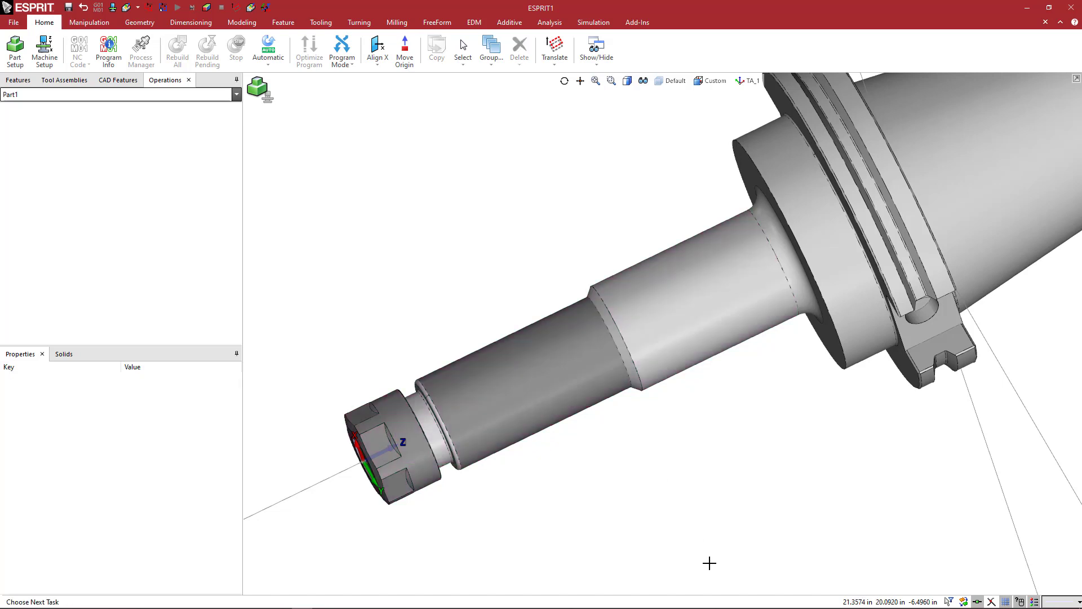
{"action": "left_click_drag", "start_coordinate": [709, 563], "coordinate": [291, 262]}
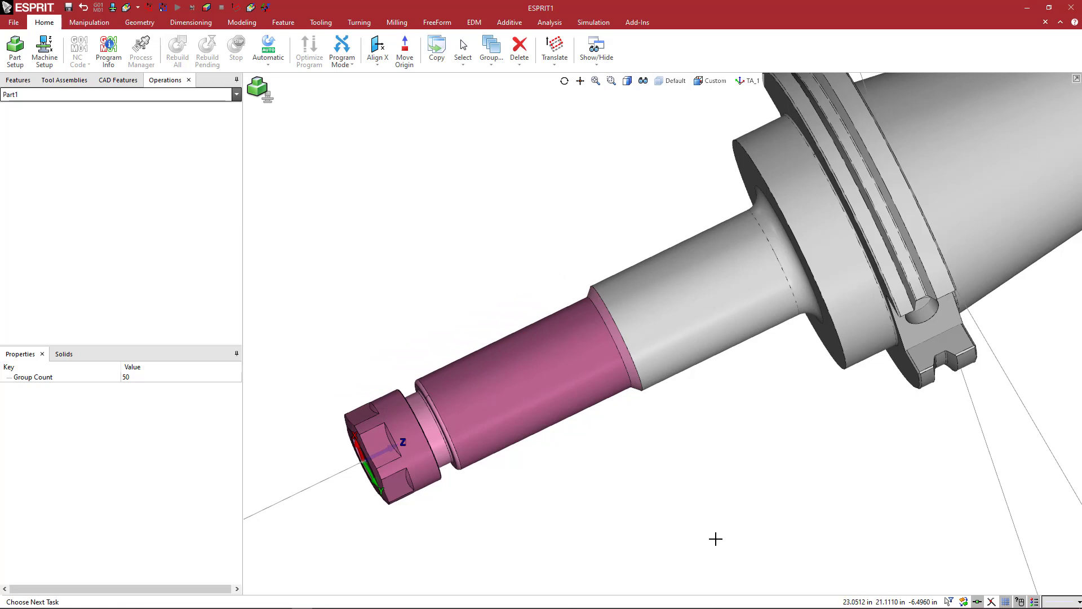
{"action": "left_click_drag", "start_coordinate": [715, 540], "coordinate": [314, 259]}
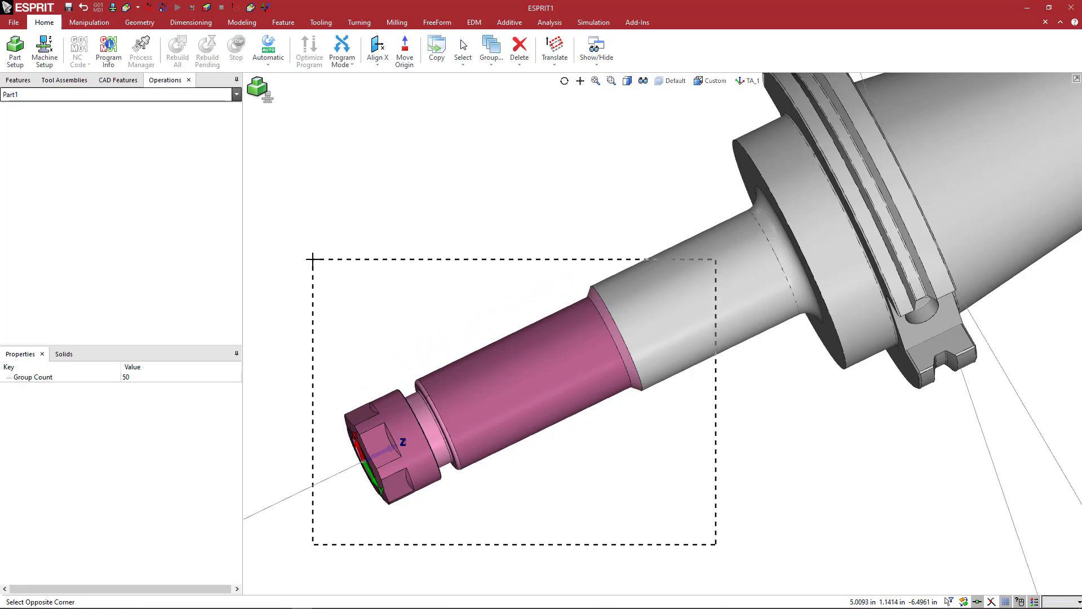
{"action": "left_click", "coordinate": [314, 259]}
{"action": "left_click_drag", "start_coordinate": [305, 292], "coordinate": [323, 248]}
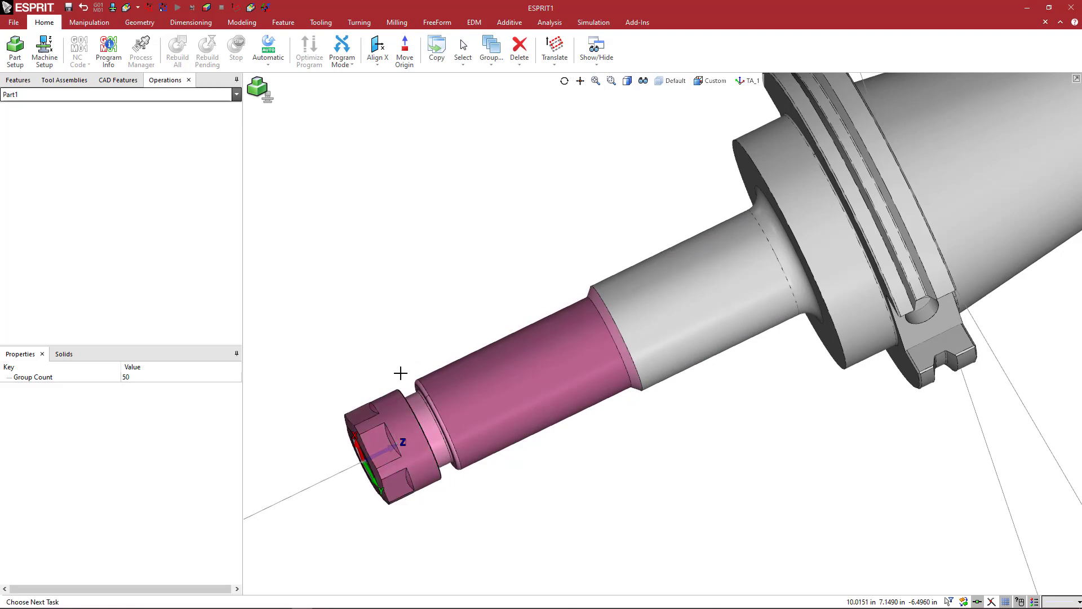
{"action": "scroll", "coordinate": [461, 362], "scroll_direction": "down", "scroll_amount": 3}
{"action": "mouse_move", "coordinate": [387, 269]}
{"action": "left_mouse_down"}
{"action": "mouse_move", "coordinate": [478, 335]}
{"action": "mouse_move", "coordinate": [493, 331]}
{"action": "mouse_move", "coordinate": [671, 506]}
{"action": "left_mouse_up"}
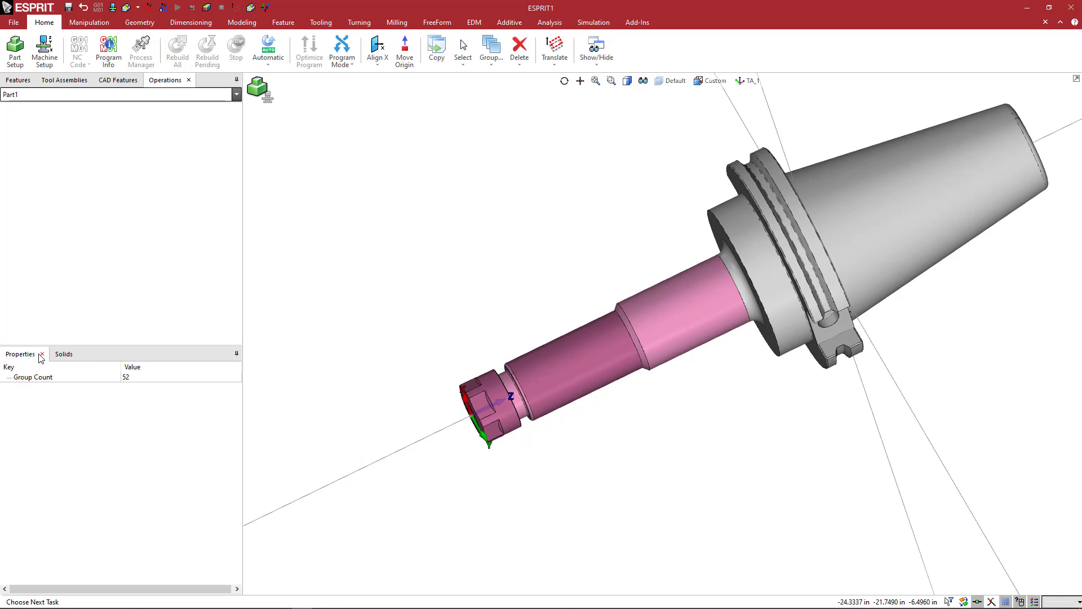
Step: Change the attribute colour of the 52 selected shank faces to grey
{"action": "right_click", "coordinate": [365, 363]}
{"action": "left_click", "coordinate": [389, 370]}
{"action": "left_click", "coordinate": [560, 319]}
{"action": "left_click", "coordinate": [564, 309]}
{"action": "left_click", "coordinate": [502, 383]}
{"action": "left_click", "coordinate": [507, 367]}
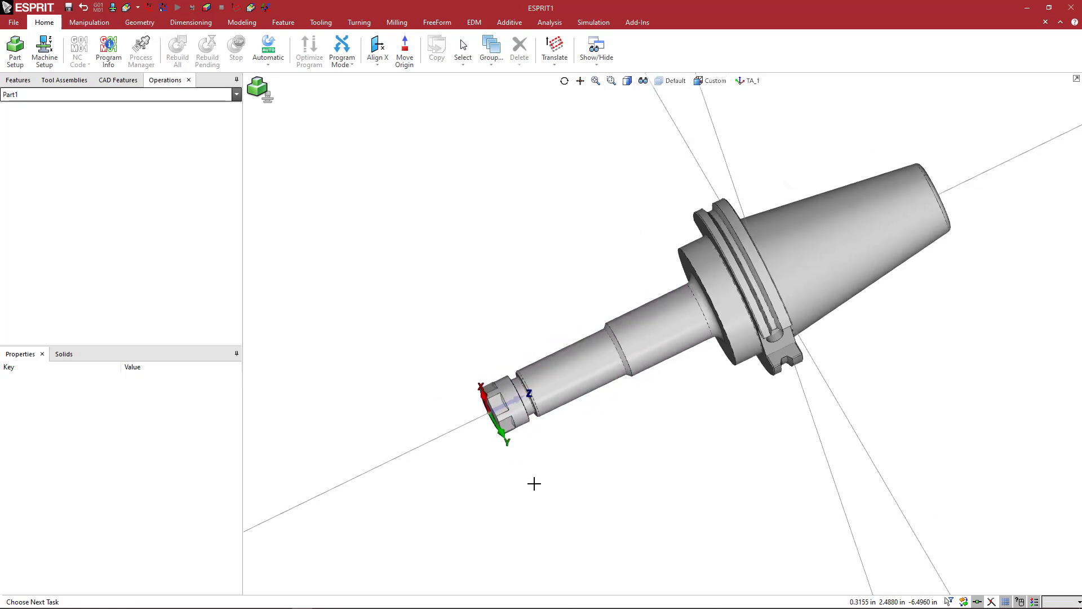
Step: In the ZX view, window-select the collet nut's faces and deselect the groove neck
{"action": "key", "text": "ctrl+5"}
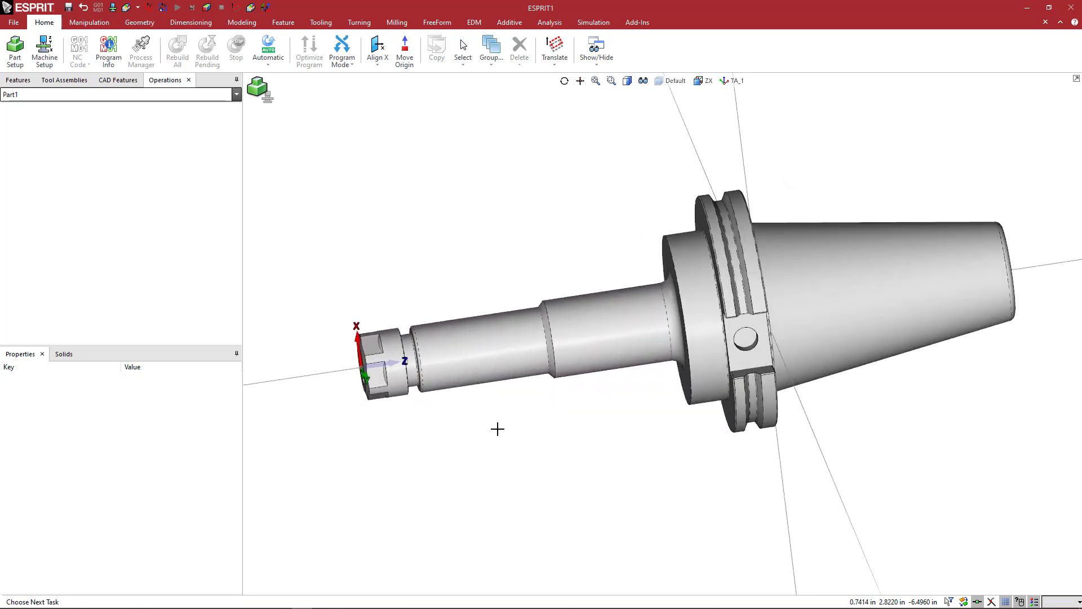
{"action": "scroll", "coordinate": [532, 389], "scroll_direction": "up", "scroll_amount": 5}
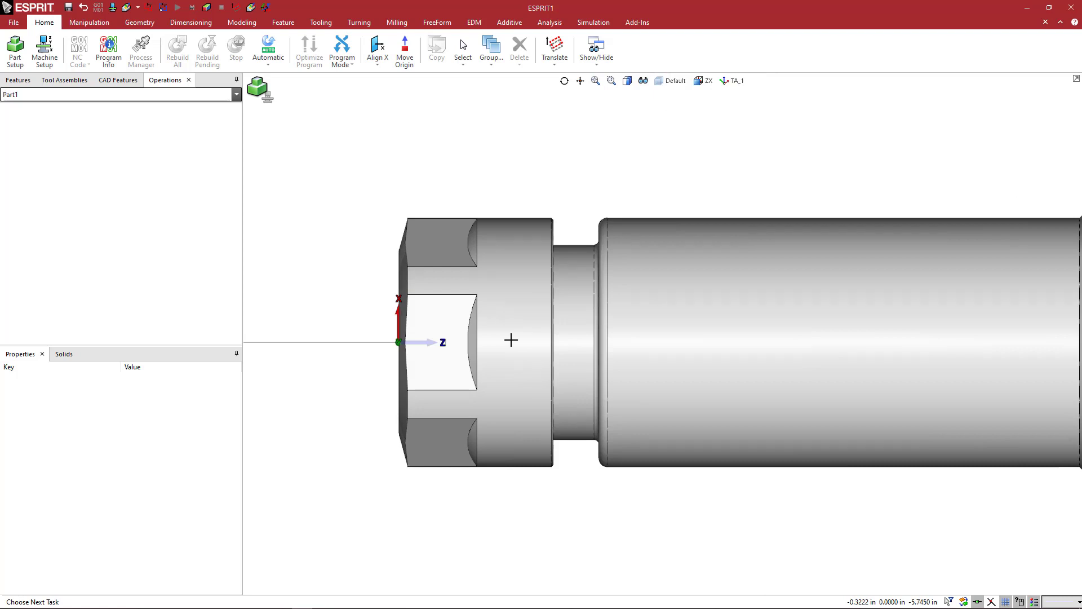
{"action": "left_click_drag", "start_coordinate": [347, 168], "coordinate": [569, 491]}
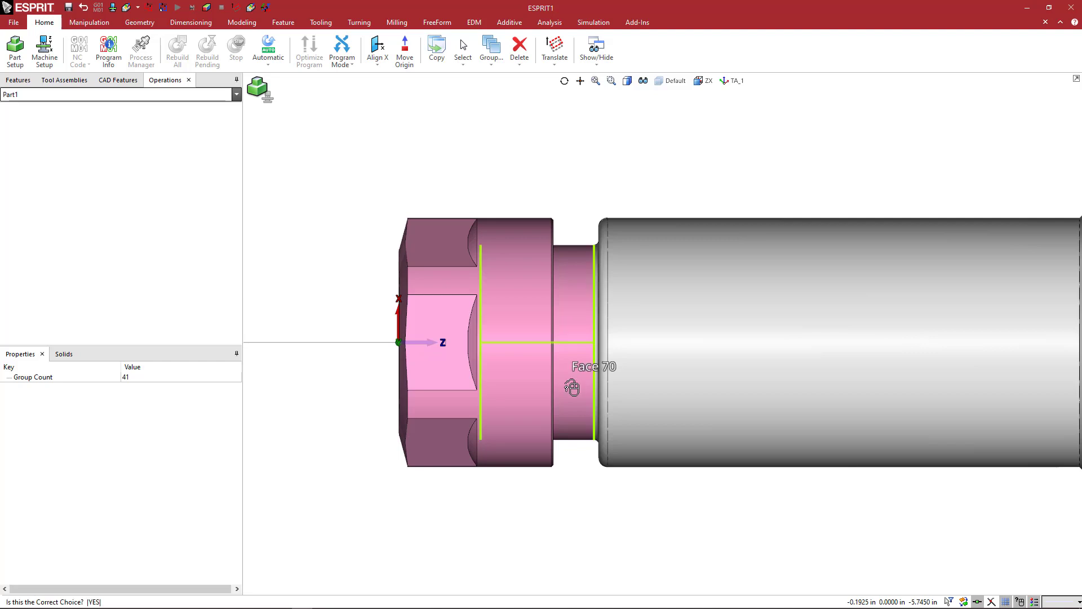
{"action": "left_click", "coordinate": [573, 376]}
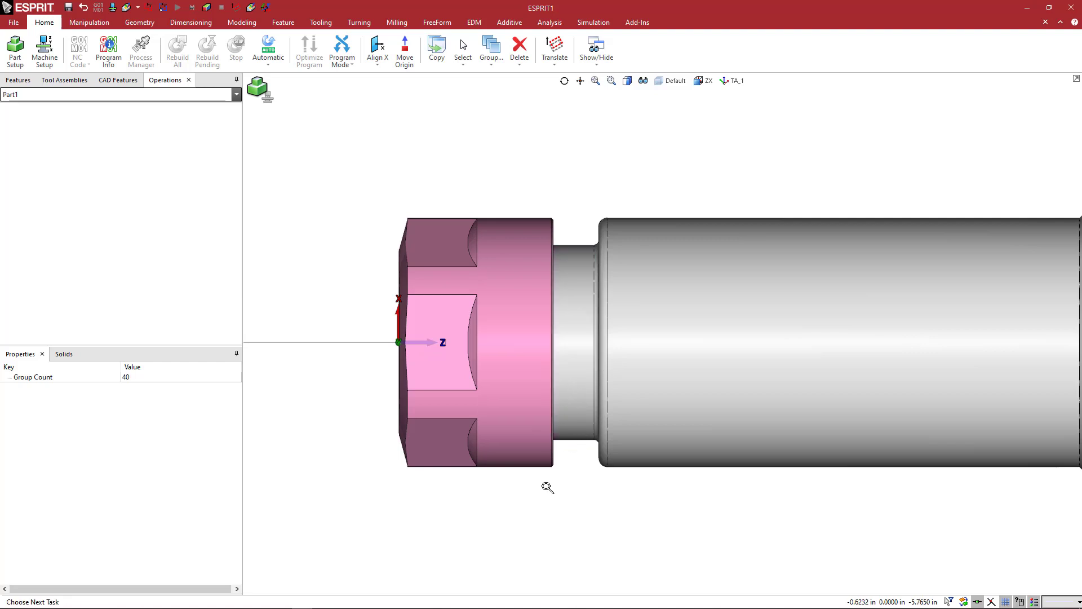
Step: Reframe the collet nut and redo the window selection of its 39 faces
{"action": "middle_click_drag", "start_coordinate": [555, 489], "coordinate": [560, 492]}
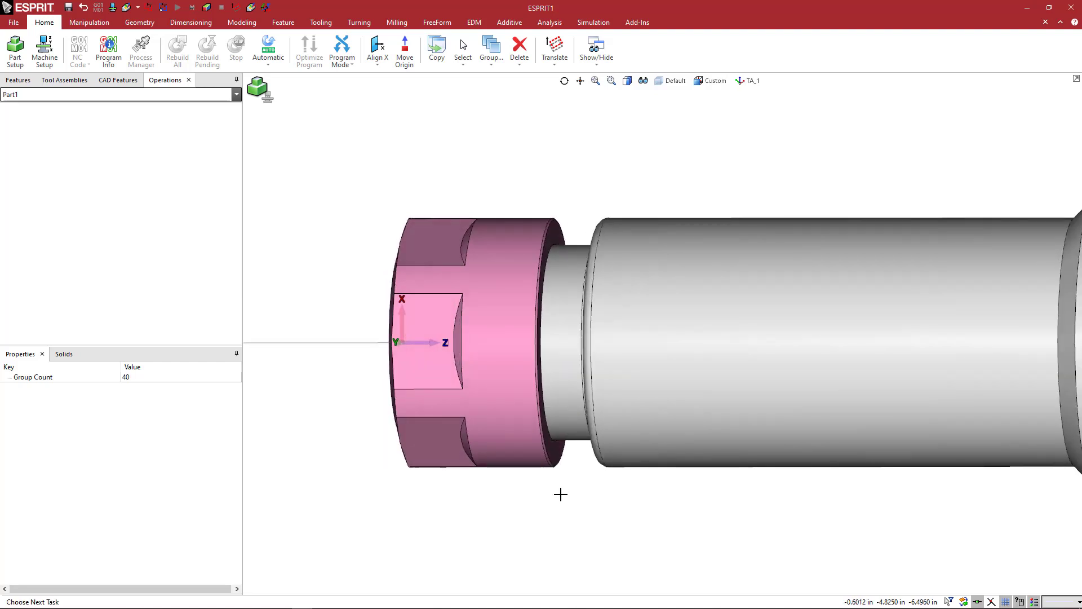
{"action": "scroll", "coordinate": [519, 413], "scroll_direction": "down", "scroll_amount": 5}
{"action": "scroll", "coordinate": [315, 338], "scroll_direction": "up", "scroll_amount": 8}
{"action": "scroll", "coordinate": [315, 339], "scroll_direction": "up", "scroll_amount": 2}
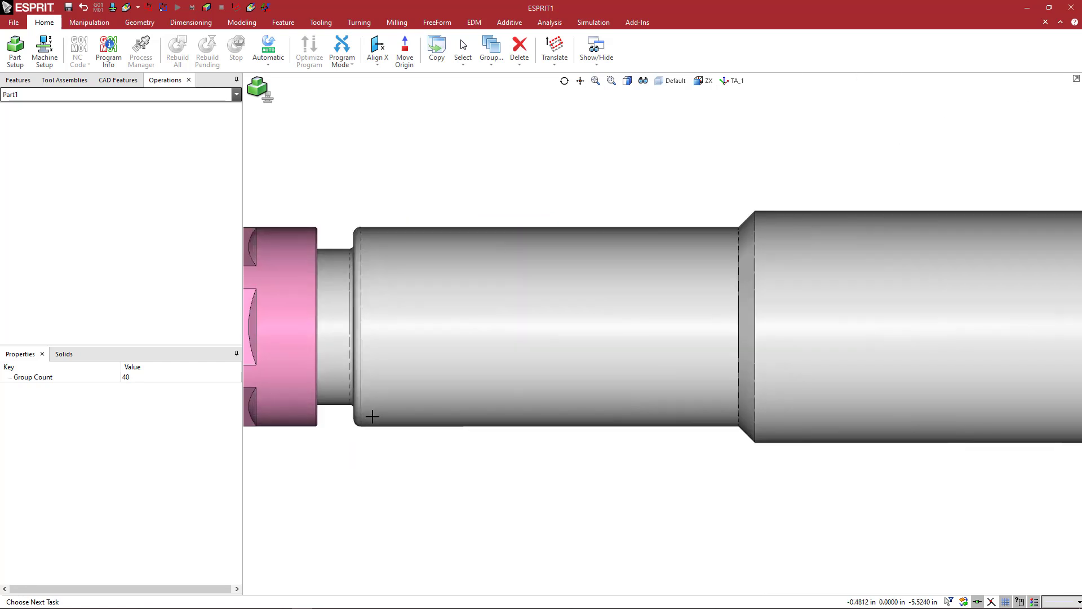
{"action": "middle_click_drag", "start_coordinate": [372, 415], "coordinate": [616, 471], "text": "ctrl"}
{"action": "left_click", "coordinate": [620, 485]}
{"action": "left_click_drag", "start_coordinate": [613, 463], "coordinate": [409, 214]}
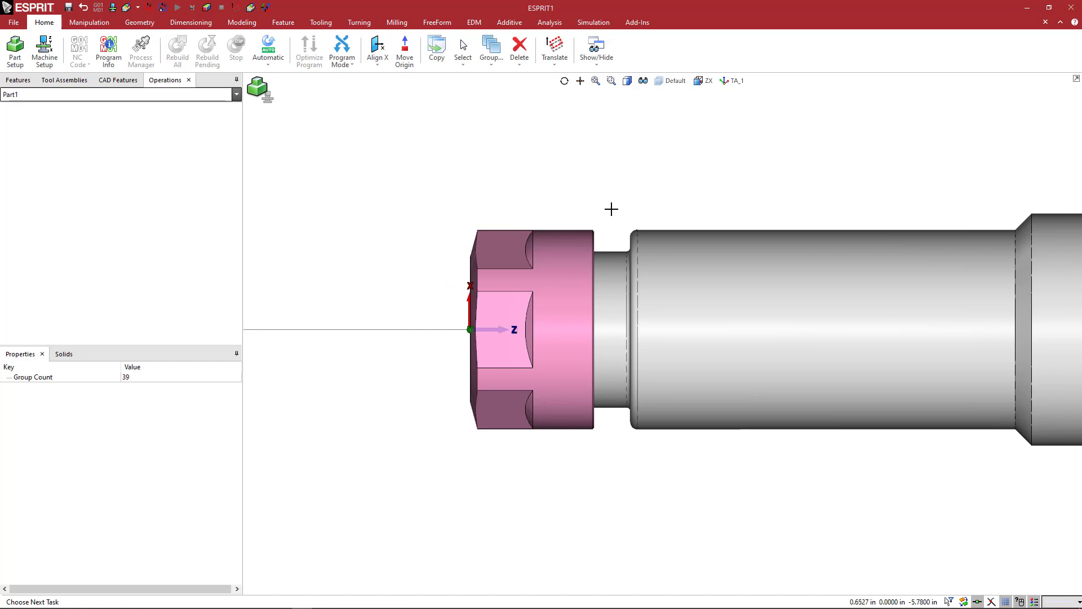
{"action": "left_click_drag", "start_coordinate": [615, 210], "coordinate": [401, 464]}
{"action": "mouse_move", "coordinate": [566, 492]}
{"action": "middle_mouse_down"}
{"action": "mouse_move", "coordinate": [553, 495]}
{"action": "mouse_move", "coordinate": [582, 492]}
{"action": "mouse_move", "coordinate": [564, 488]}
{"action": "middle_mouse_up"}
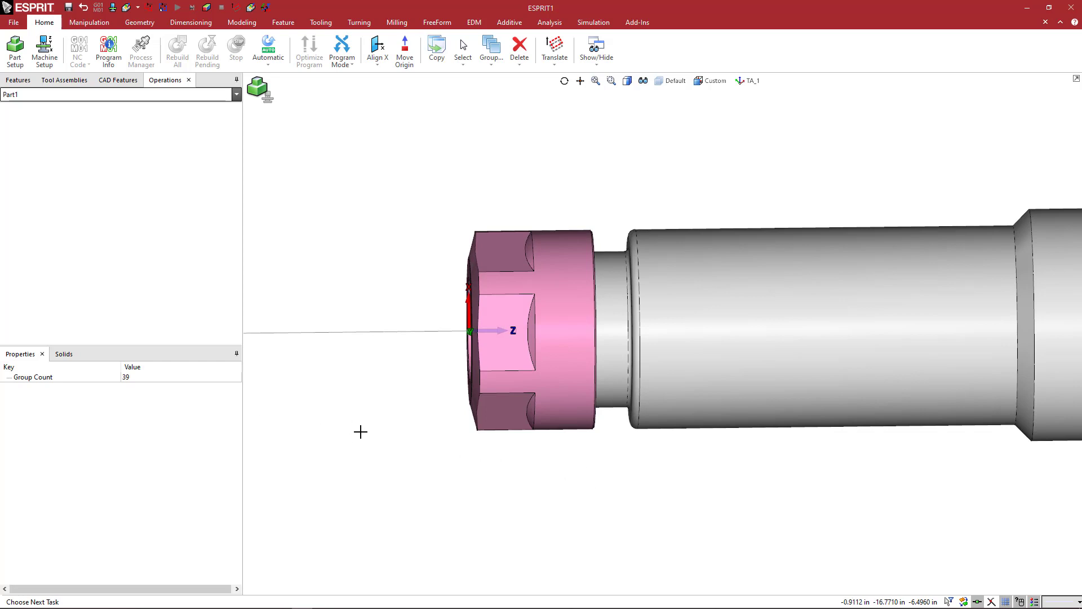
Step: Deselect the collet nut and frame the front of the tool holder
{"action": "scroll", "coordinate": [468, 451], "scroll_direction": "down", "scroll_amount": 3}
{"action": "left_click", "coordinate": [530, 483]}
{"action": "scroll", "coordinate": [367, 531], "scroll_direction": "down", "scroll_amount": 3}
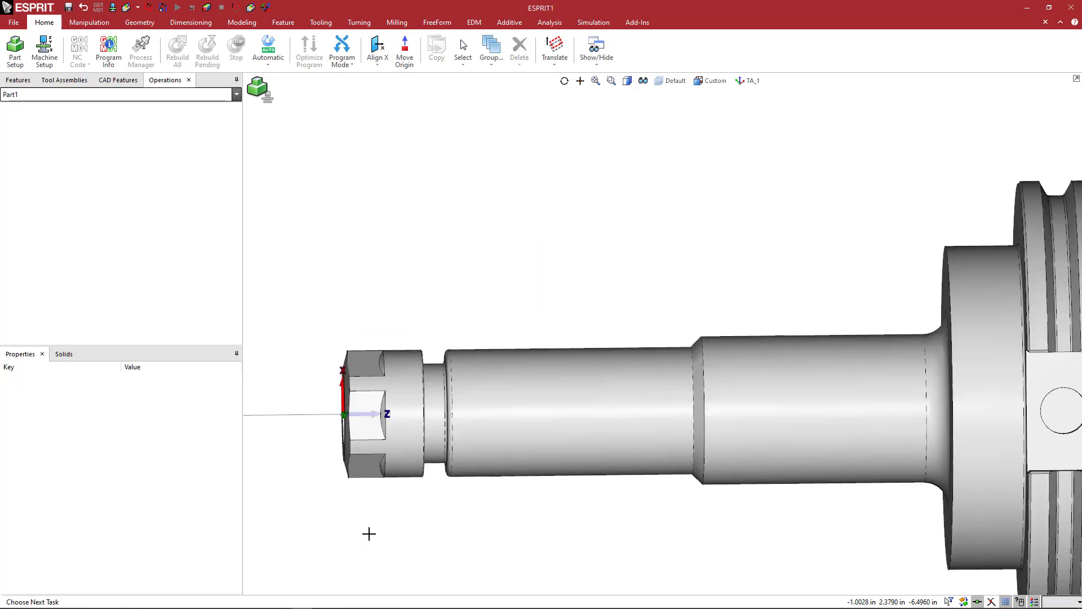
{"action": "scroll", "coordinate": [499, 515], "scroll_direction": "up", "scroll_amount": 1}
{"action": "middle_click_drag", "start_coordinate": [499, 515], "coordinate": [436, 499]}
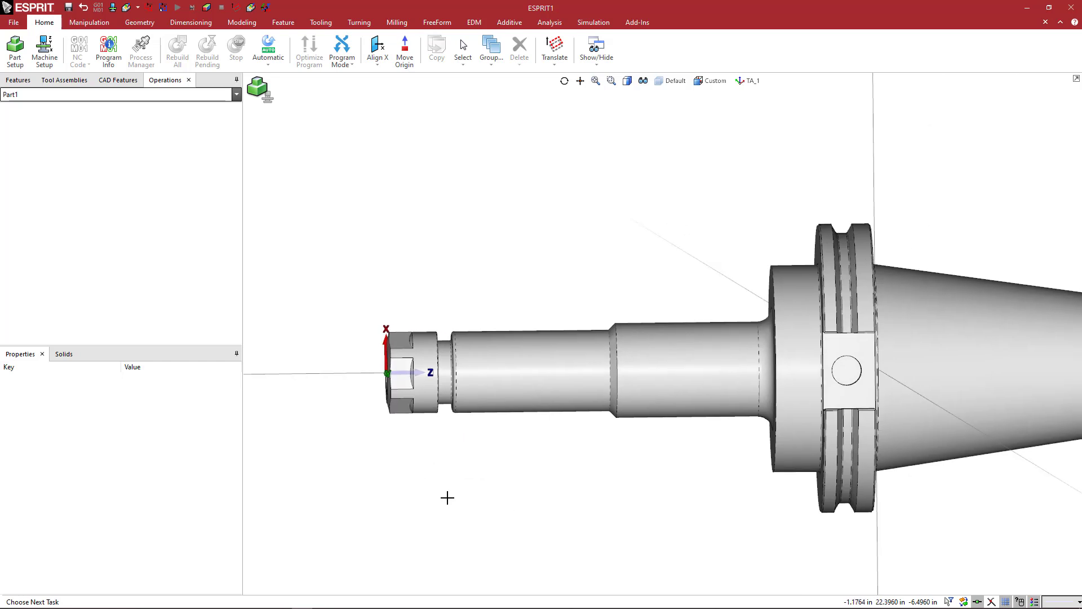